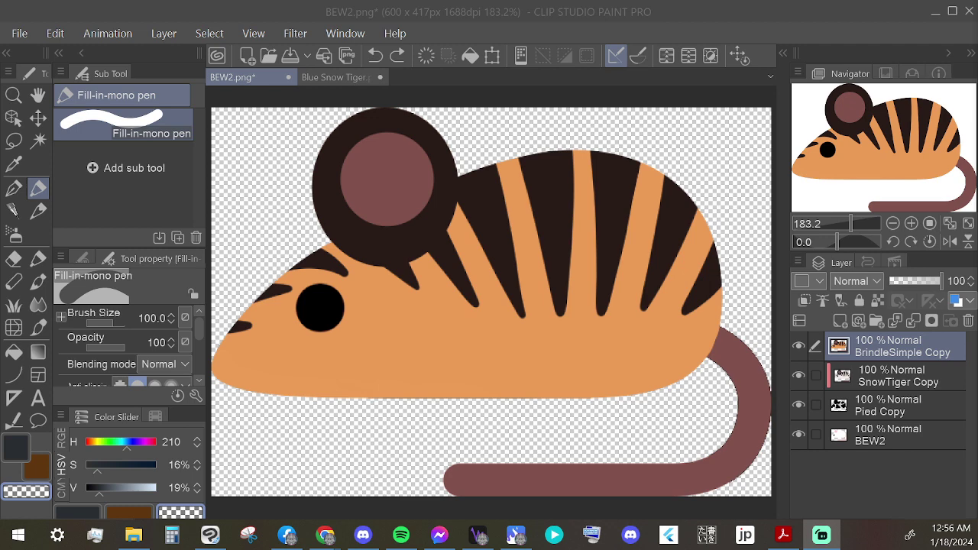
Step: Hide the BrindleSimple Copy layer and unclip the SnowTiger Copy layer so it covers the whole mouse
{"action": "left_click", "coordinate": [798, 346]}
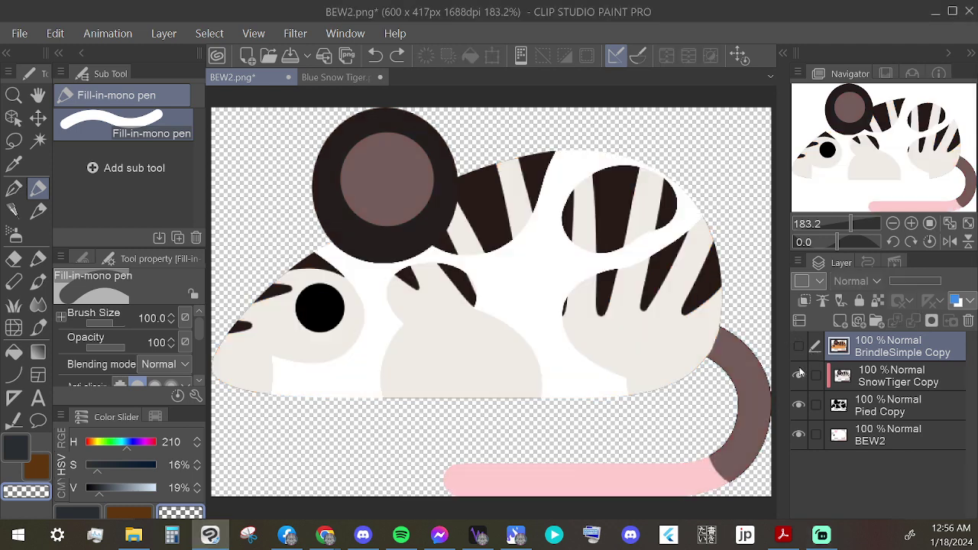
{"action": "left_click", "coordinate": [798, 375]}
{"action": "left_click", "coordinate": [798, 376]}
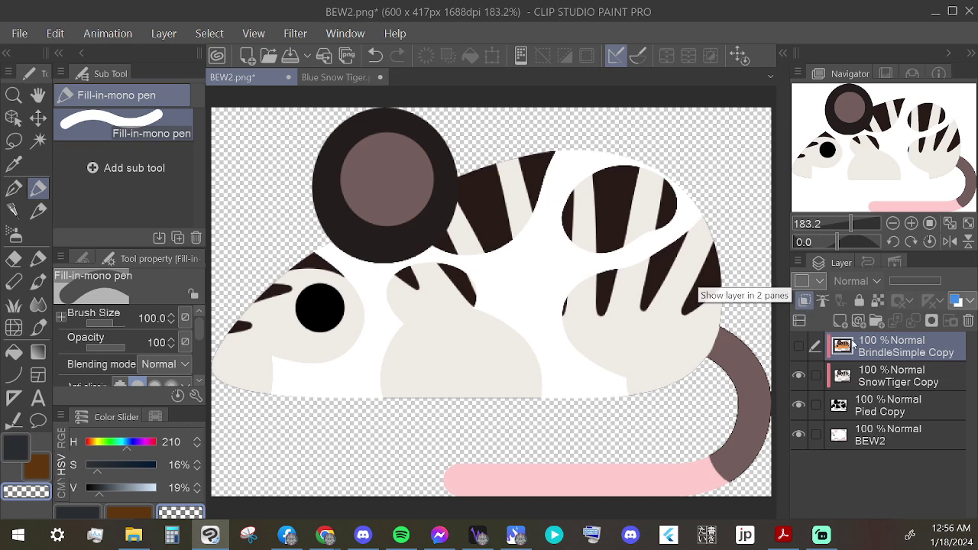
{"action": "key", "text": "alt+bracketleft"}
{"action": "left_click", "coordinate": [805, 301]}
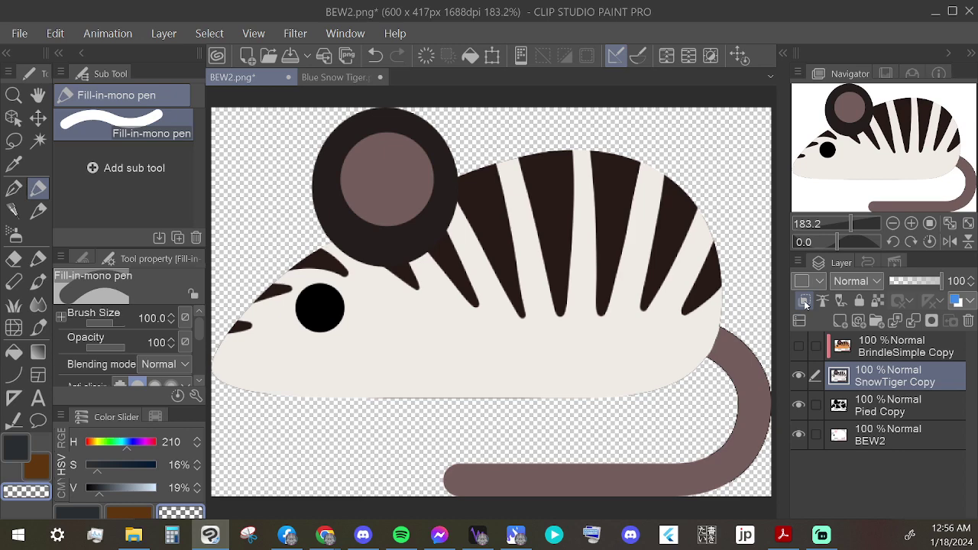
Step: Unclip and show the BrindleSimple Copy layer, and move it directly below the SnowTiger Copy layer
{"action": "left_click", "coordinate": [854, 339]}
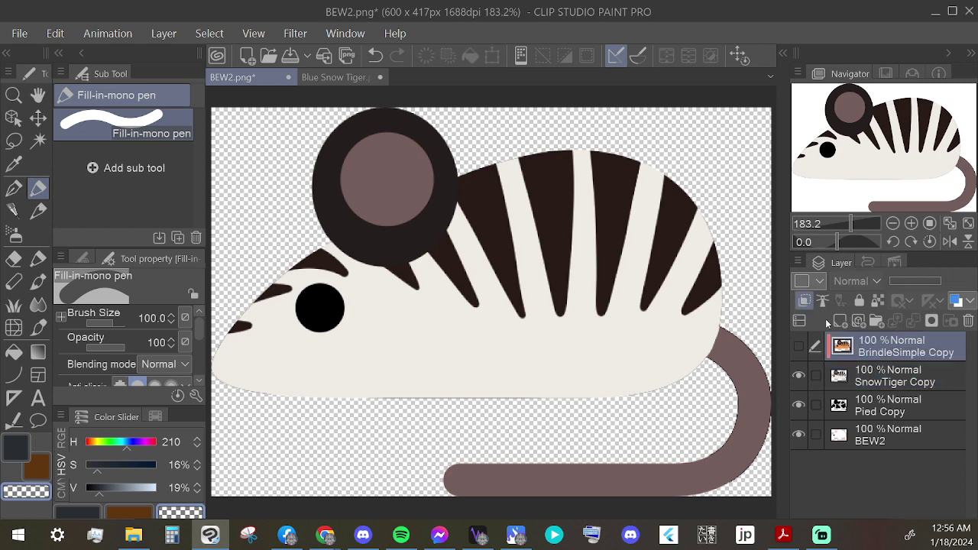
{"action": "left_click", "coordinate": [799, 346]}
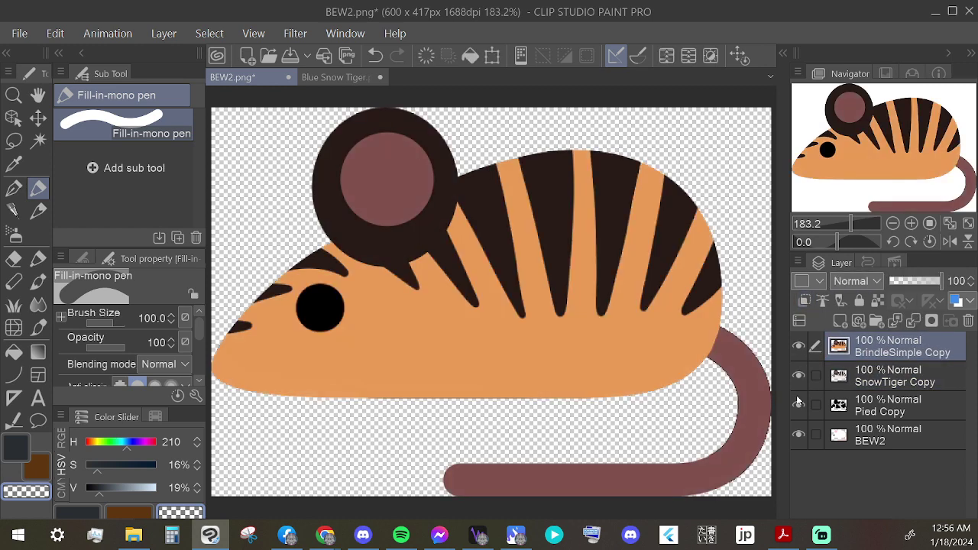
{"action": "left_click", "coordinate": [798, 346]}
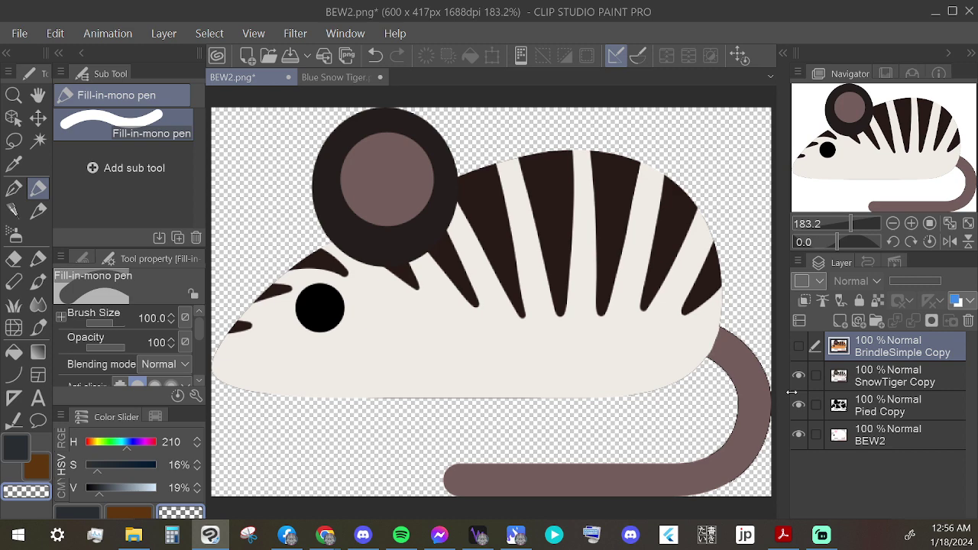
{"action": "left_click", "coordinate": [798, 346]}
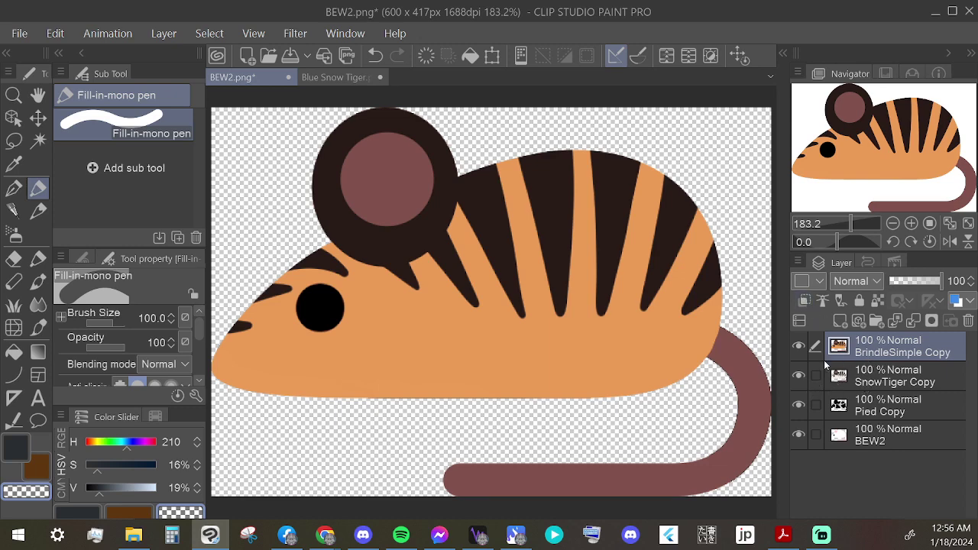
{"action": "left_click_drag", "start_coordinate": [886, 350], "coordinate": [872, 374]}
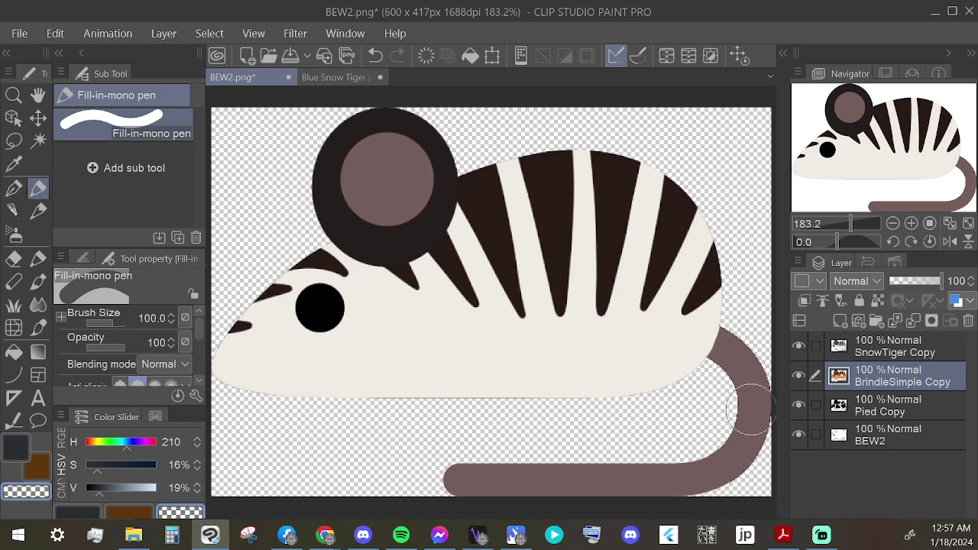
Step: On the SnowTiger Copy layer, erase round patches over the flank, shoulder, back, cheek and belly to reveal the orange brindle
{"action": "left_click", "coordinate": [898, 352]}
{"action": "mouse_move", "coordinate": [592, 330]}
{"action": "left_mouse_down"}
{"action": "mouse_move", "coordinate": [614, 263]}
{"action": "mouse_move", "coordinate": [575, 287]}
{"action": "left_mouse_up"}
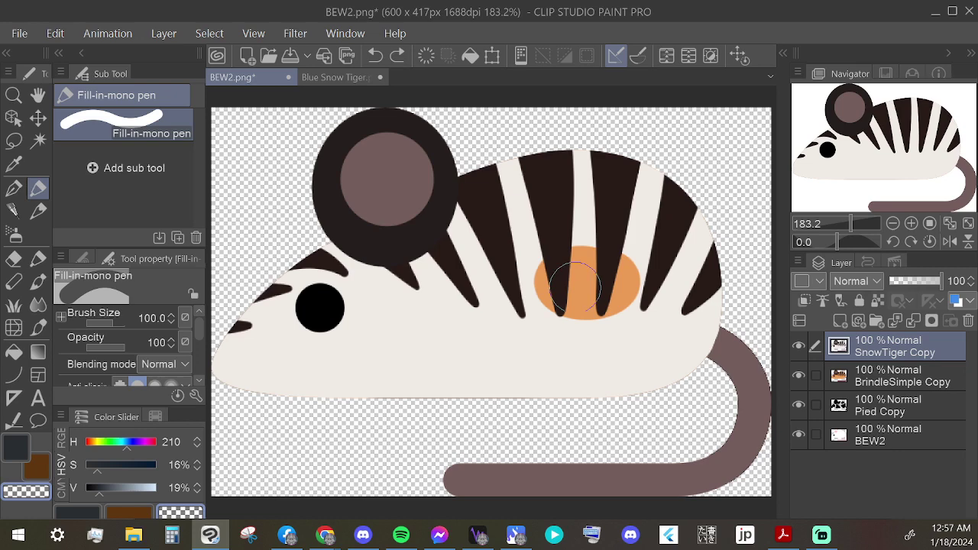
{"action": "mouse_move", "coordinate": [489, 229]}
{"action": "left_mouse_down"}
{"action": "mouse_move", "coordinate": [425, 264]}
{"action": "mouse_move", "coordinate": [489, 236]}
{"action": "left_mouse_up"}
{"action": "mouse_move", "coordinate": [584, 162]}
{"action": "left_mouse_down"}
{"action": "mouse_move", "coordinate": [580, 185]}
{"action": "mouse_move", "coordinate": [553, 170]}
{"action": "mouse_move", "coordinate": [569, 206]}
{"action": "left_mouse_up"}
{"action": "mouse_move", "coordinate": [396, 327]}
{"action": "left_mouse_down"}
{"action": "mouse_move", "coordinate": [360, 295]}
{"action": "mouse_move", "coordinate": [348, 306]}
{"action": "left_mouse_up"}
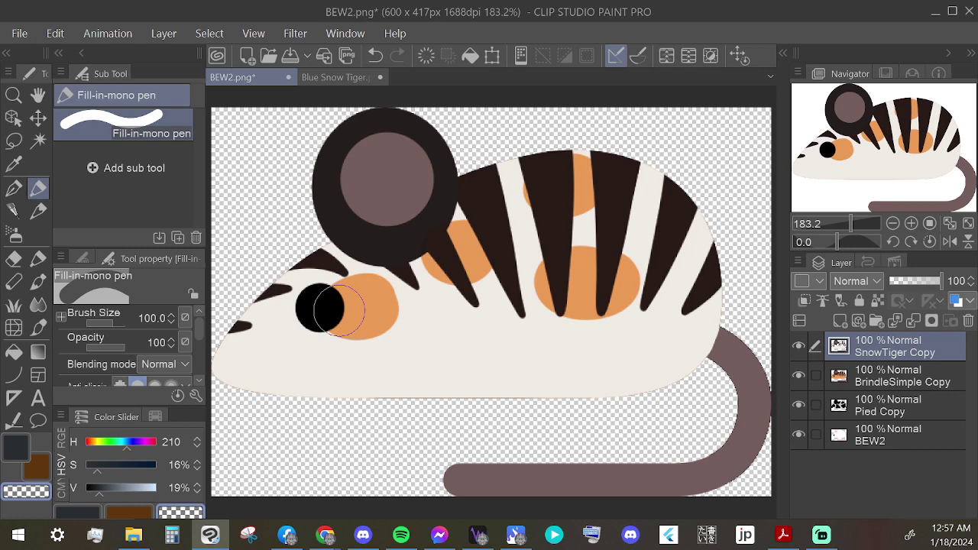
{"action": "mouse_move", "coordinate": [497, 312]}
{"action": "left_mouse_down"}
{"action": "mouse_move", "coordinate": [527, 339]}
{"action": "mouse_move", "coordinate": [458, 368]}
{"action": "mouse_move", "coordinate": [479, 344]}
{"action": "left_mouse_up"}
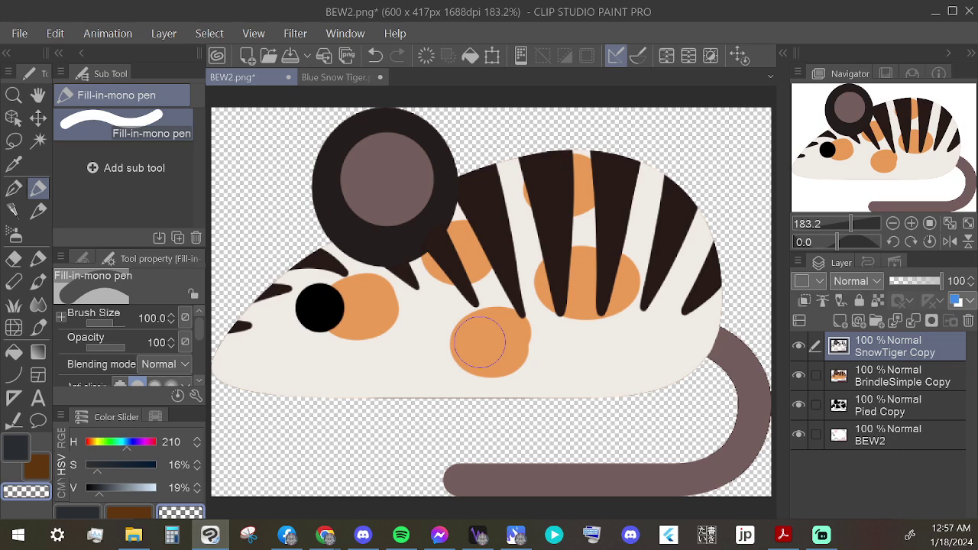
Step: Undo the five erased patches on the SnowTiger Copy layer
{"action": "key", "text": "ctrl+z"}
{"action": "key", "text": "ctrl+z"}
{"action": "key", "text": "ctrl+z"}
{"action": "key", "text": "ctrl+z"}
{"action": "key", "text": "ctrl+z"}
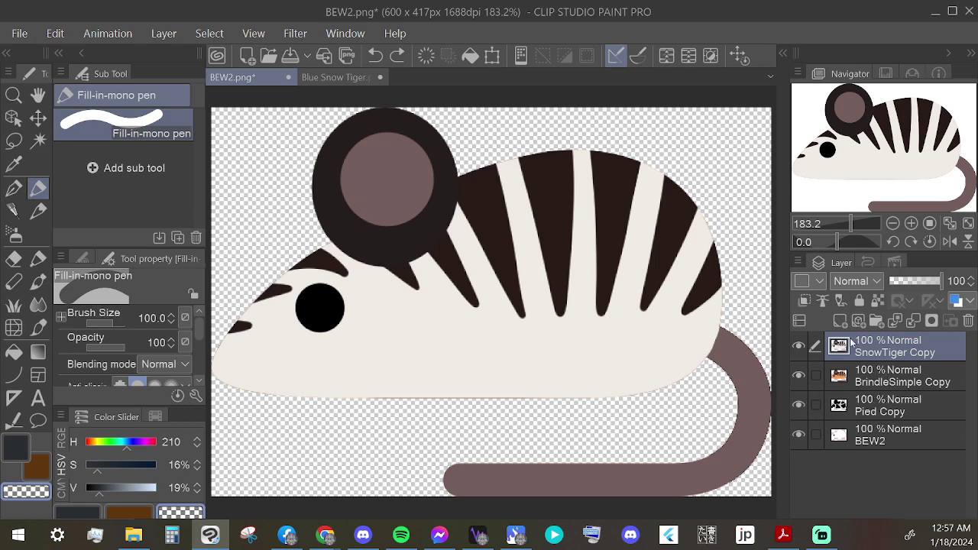
Step: Clip both the SnowTiger Copy and BrindleSimple Copy layers to the Pied Copy layer below them
{"action": "left_click", "coordinate": [804, 300]}
{"action": "left_click", "coordinate": [877, 373]}
{"action": "left_click", "coordinate": [802, 300]}
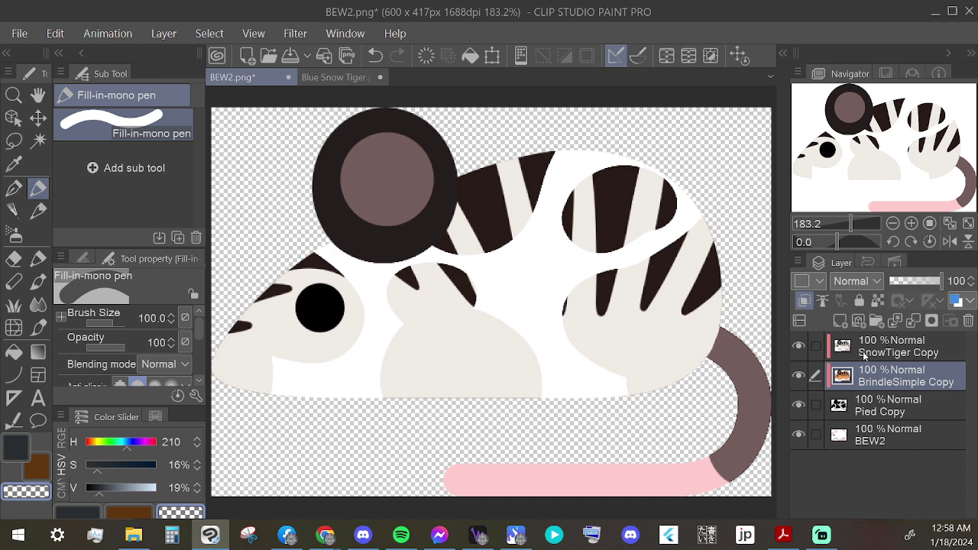
Step: On the SnowTiger Copy layer, erase orange-revealing patches on the haunch, back, shoulder, rump, under the eye and along the belly
{"action": "left_click", "coordinate": [882, 353]}
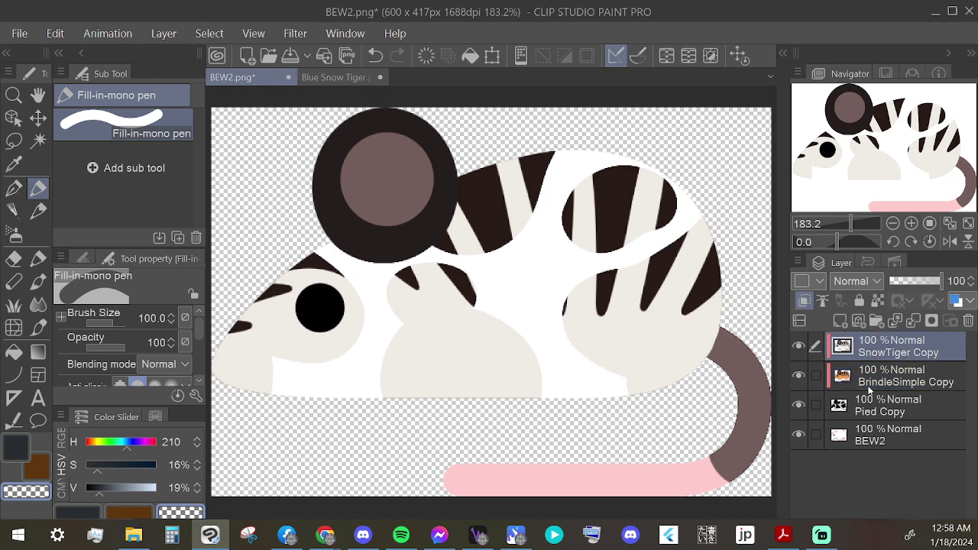
{"action": "mouse_move", "coordinate": [617, 283]}
{"action": "left_mouse_down"}
{"action": "mouse_move", "coordinate": [580, 337]}
{"action": "mouse_move", "coordinate": [625, 269]}
{"action": "left_mouse_up"}
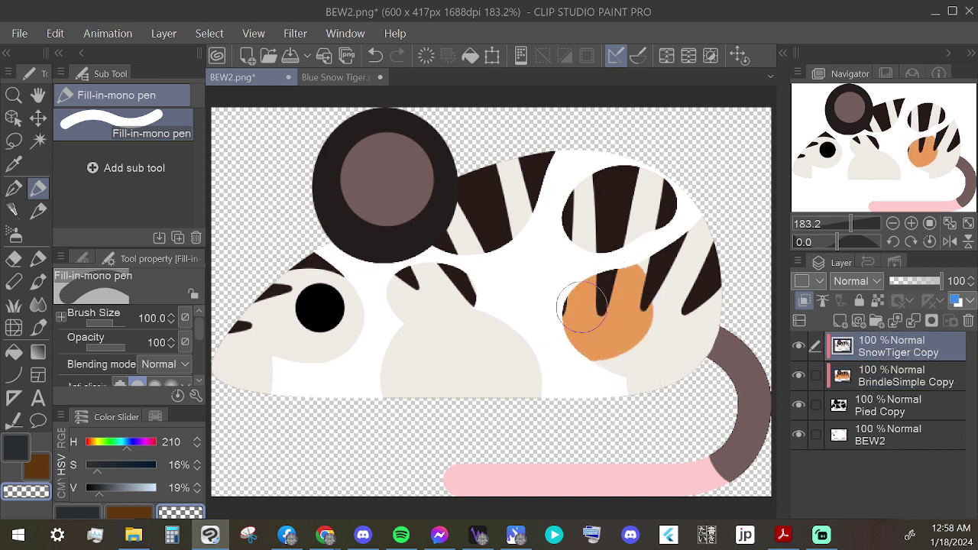
{"action": "mouse_move", "coordinate": [603, 174]}
{"action": "left_mouse_down"}
{"action": "mouse_move", "coordinate": [578, 187]}
{"action": "mouse_move", "coordinate": [596, 225]}
{"action": "mouse_move", "coordinate": [577, 233]}
{"action": "left_mouse_up"}
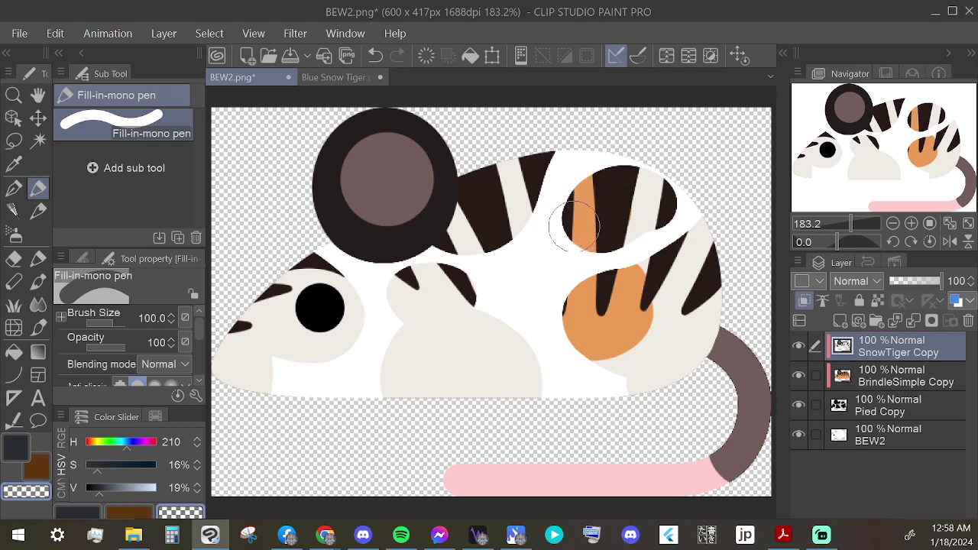
{"action": "mouse_move", "coordinate": [440, 271]}
{"action": "left_mouse_down"}
{"action": "mouse_move", "coordinate": [469, 295]}
{"action": "mouse_move", "coordinate": [455, 284]}
{"action": "left_mouse_up"}
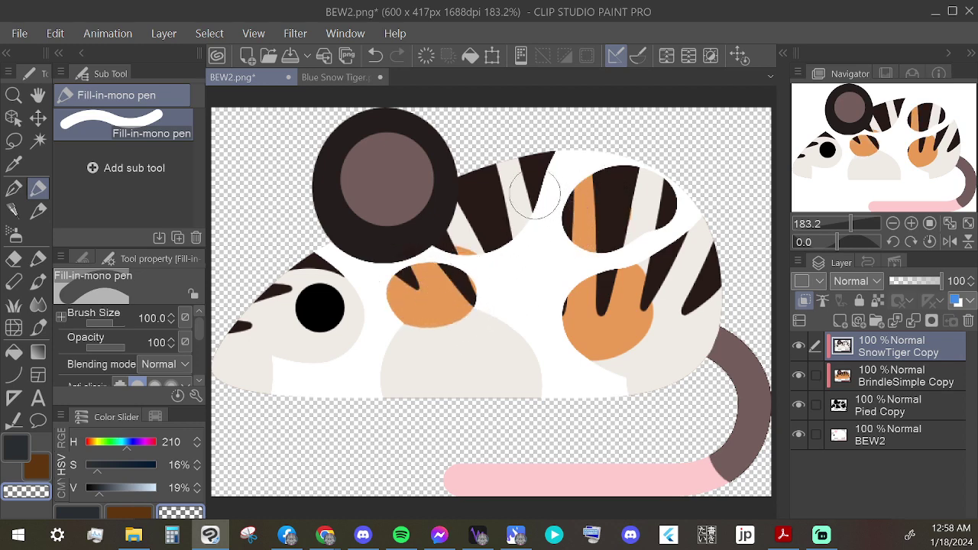
{"action": "left_click_drag", "start_coordinate": [531, 157], "coordinate": [496, 197]}
{"action": "left_click_drag", "start_coordinate": [697, 184], "coordinate": [663, 201]}
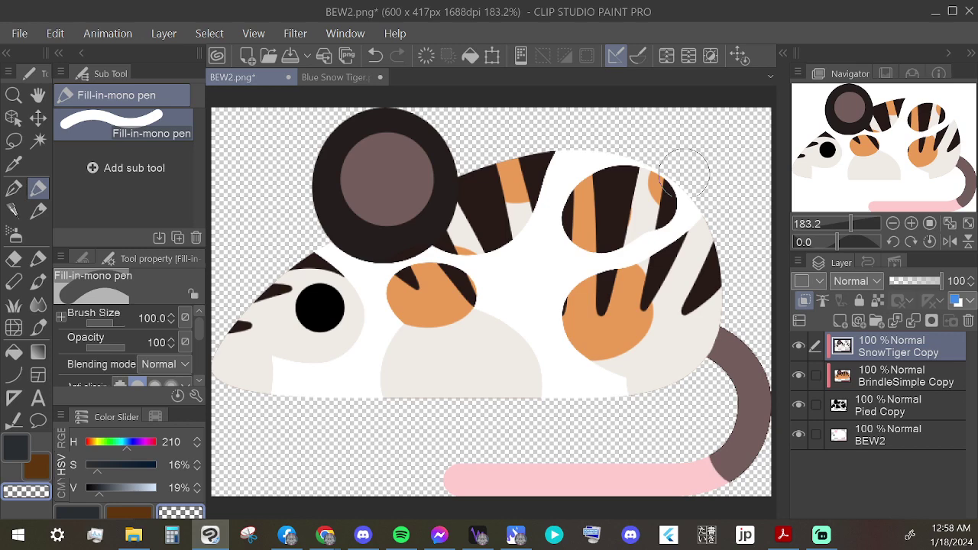
{"action": "mouse_move", "coordinate": [732, 325]}
{"action": "left_mouse_down"}
{"action": "mouse_move", "coordinate": [715, 263]}
{"action": "mouse_move", "coordinate": [718, 302]}
{"action": "left_mouse_up"}
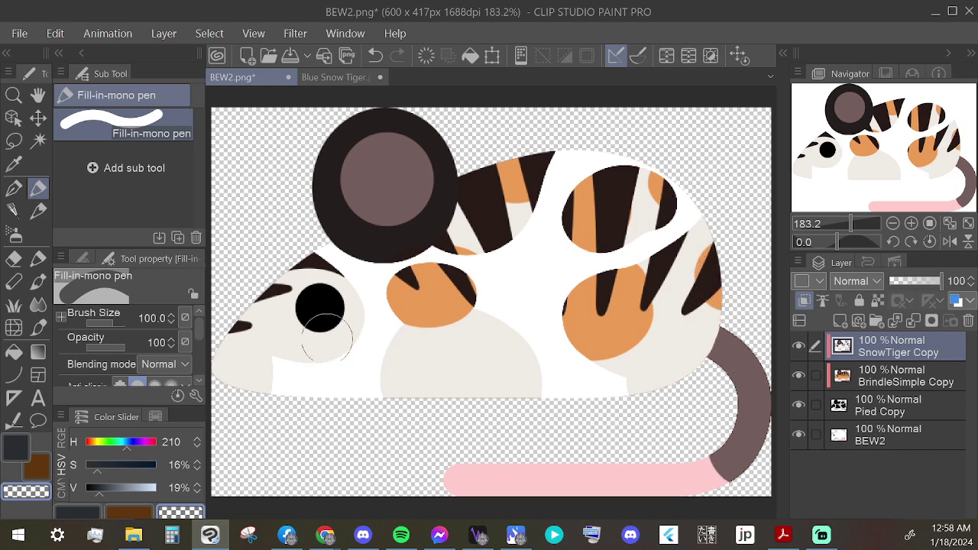
{"action": "mouse_move", "coordinate": [320, 336]}
{"action": "left_mouse_down"}
{"action": "mouse_move", "coordinate": [364, 386]}
{"action": "mouse_move", "coordinate": [309, 353]}
{"action": "left_mouse_up"}
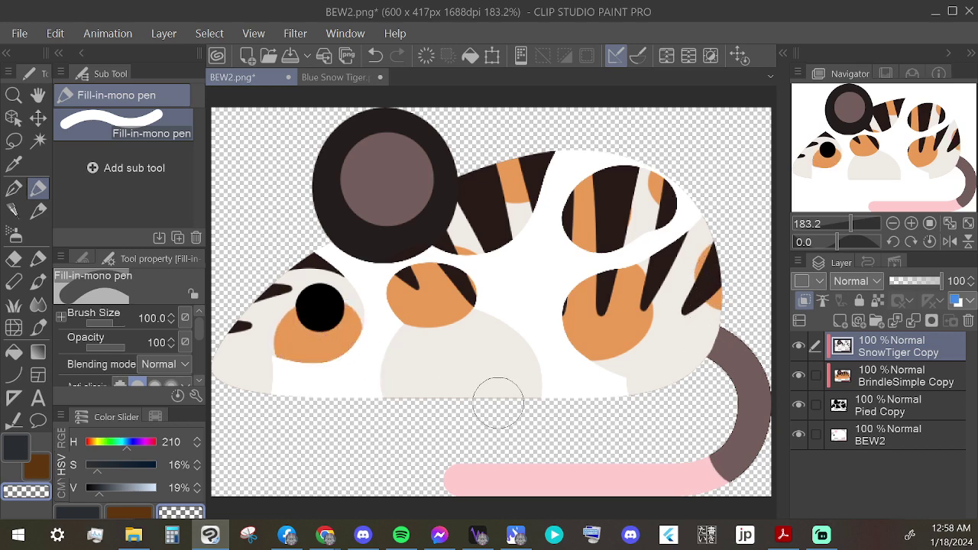
{"action": "left_click_drag", "start_coordinate": [497, 400], "coordinate": [472, 395]}
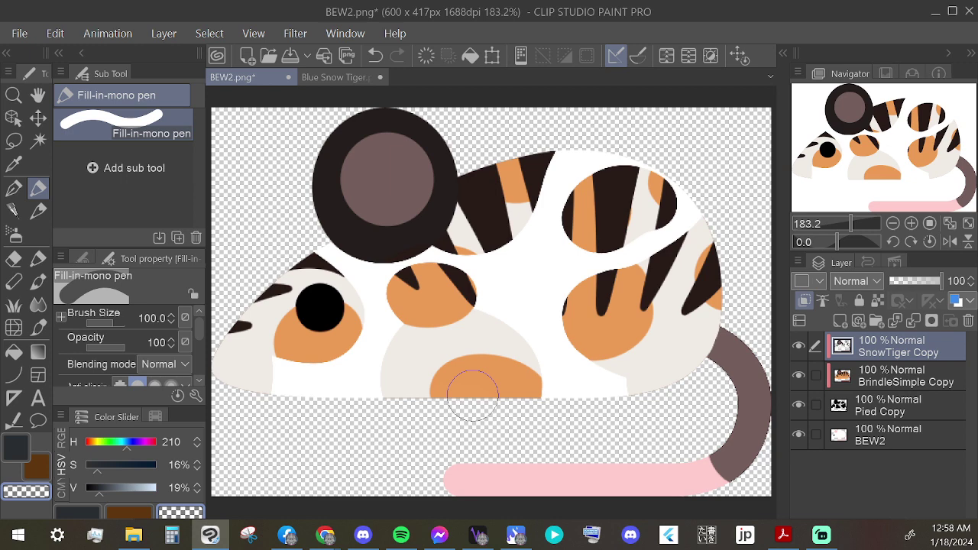
Step: Switch to the Blue Snow Tiger.png document and move the Blue Snow Tiger layer above Blue Brindle Copy
{"action": "left_click", "coordinate": [336, 77]}
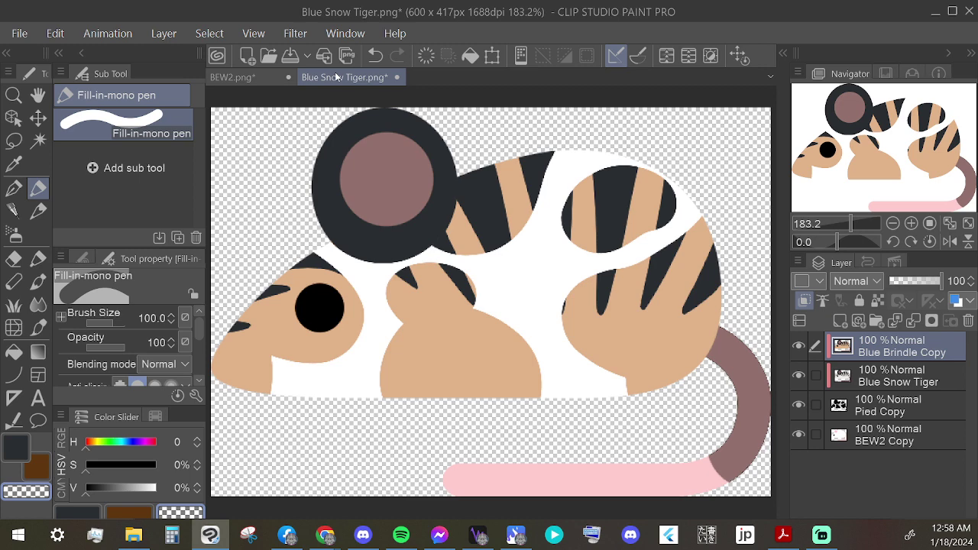
{"action": "left_click", "coordinate": [875, 382]}
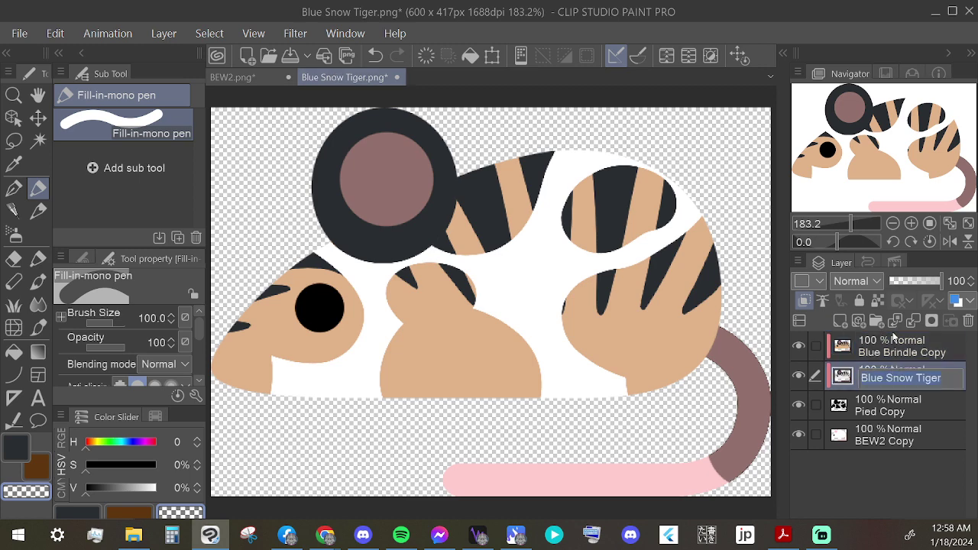
{"action": "left_click_drag", "start_coordinate": [896, 380], "coordinate": [891, 336]}
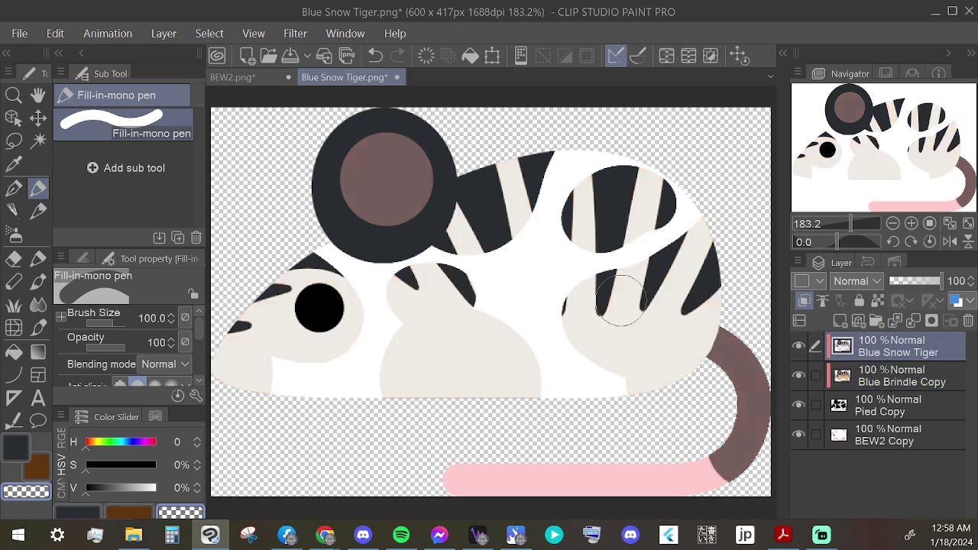
Step: On the Blue Snow Tiger layer, erase patches over the haunch, rump, belly, eye area and upper back to reveal the tan brindle
{"action": "mouse_move", "coordinate": [622, 295]}
{"action": "left_mouse_down"}
{"action": "mouse_move", "coordinate": [575, 289]}
{"action": "mouse_move", "coordinate": [586, 308]}
{"action": "left_mouse_up"}
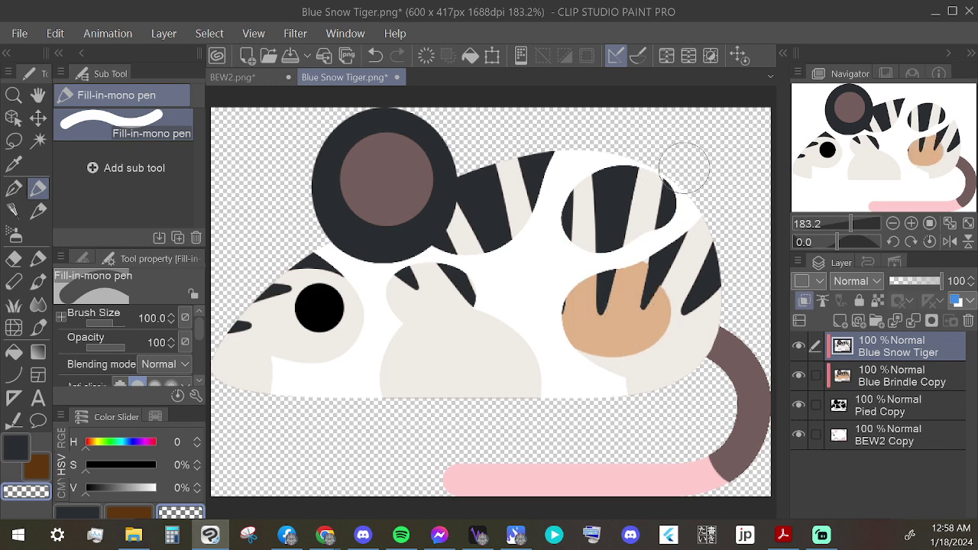
{"action": "left_click_drag", "start_coordinate": [684, 170], "coordinate": [669, 173]}
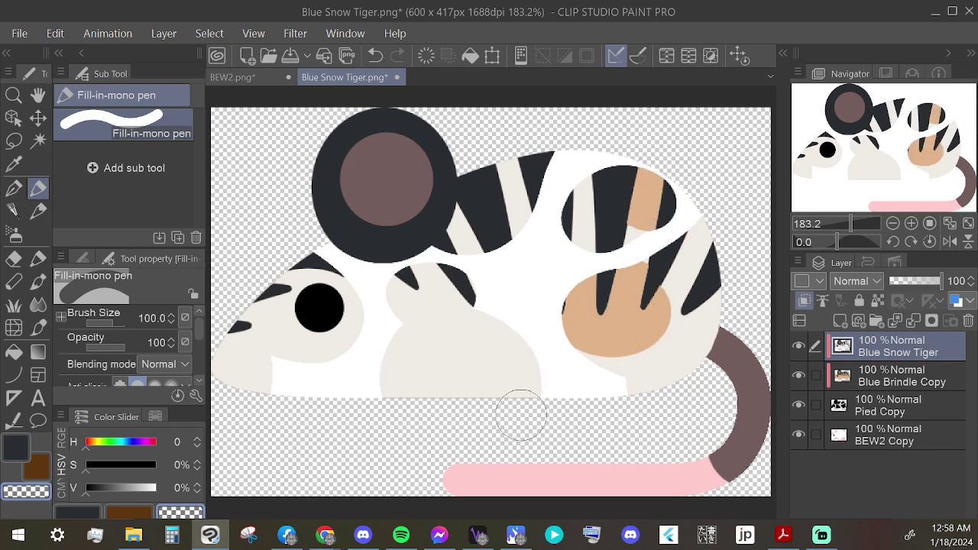
{"action": "left_click_drag", "start_coordinate": [388, 400], "coordinate": [431, 359]}
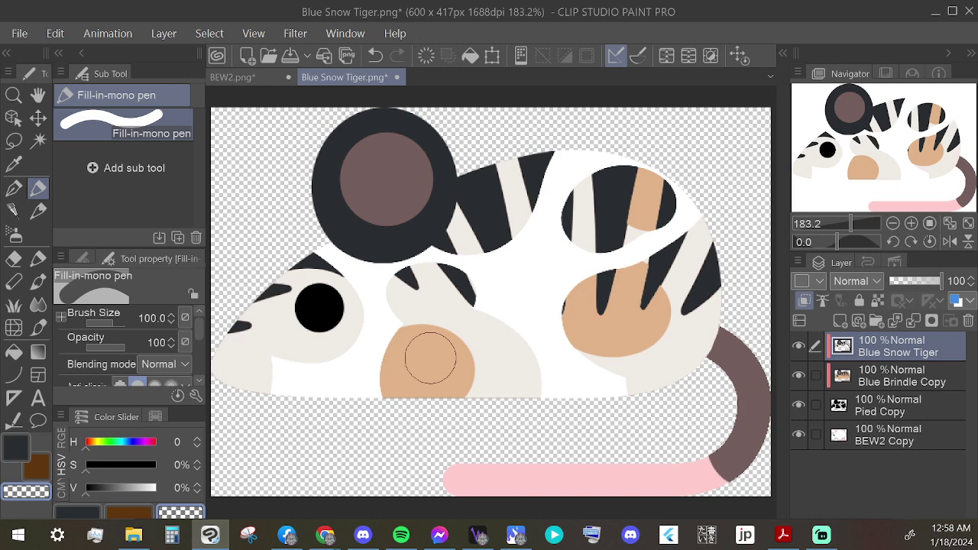
{"action": "mouse_move", "coordinate": [313, 360]}
{"action": "left_mouse_down"}
{"action": "mouse_move", "coordinate": [301, 336]}
{"action": "mouse_move", "coordinate": [319, 363]}
{"action": "left_mouse_up"}
{"action": "mouse_move", "coordinate": [489, 172]}
{"action": "left_mouse_down"}
{"action": "mouse_move", "coordinate": [508, 164]}
{"action": "mouse_move", "coordinate": [516, 195]}
{"action": "mouse_move", "coordinate": [470, 175]}
{"action": "left_mouse_up"}
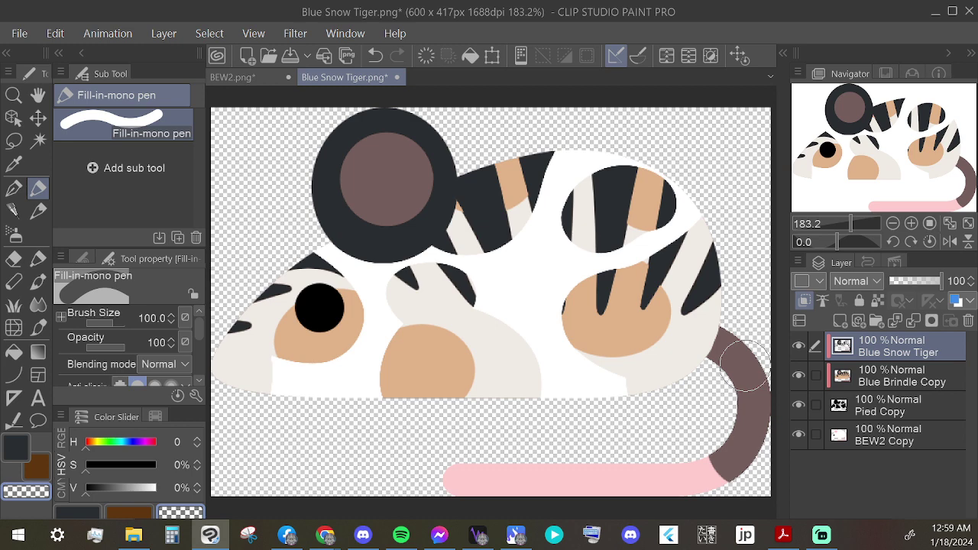
Step: Undo the erased patches on the Blue Snow Tiger layer
{"action": "key", "text": "ctrl+z"}
{"action": "key", "text": "ctrl+z"}
{"action": "key", "text": "ctrl+z"}
{"action": "key", "text": "ctrl+z"}
{"action": "key", "text": "ctrl+z"}
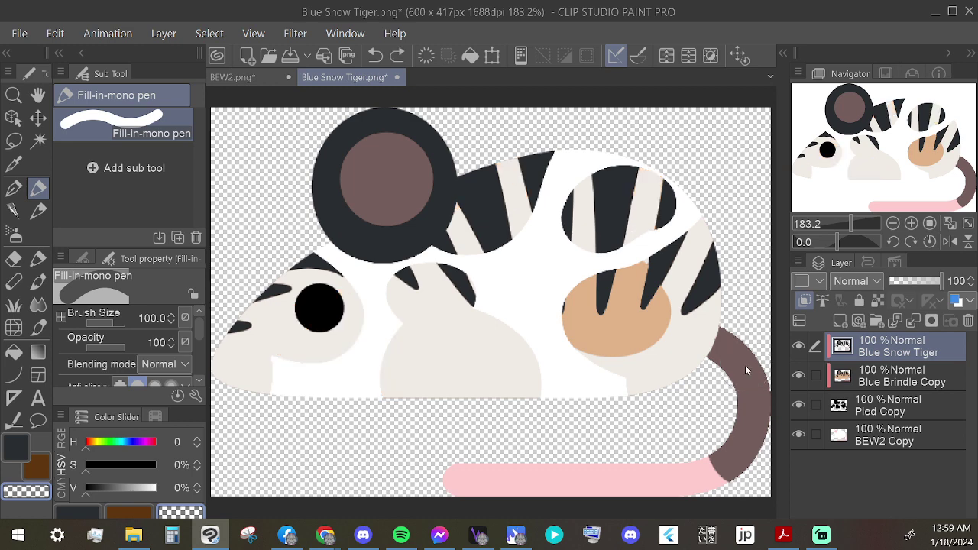
Step: Unclip the Blue Brindle Copy and Blue Snow Tiger layers, and move Blue Brindle Copy above Blue Snow Tiger
{"action": "left_click", "coordinate": [878, 378]}
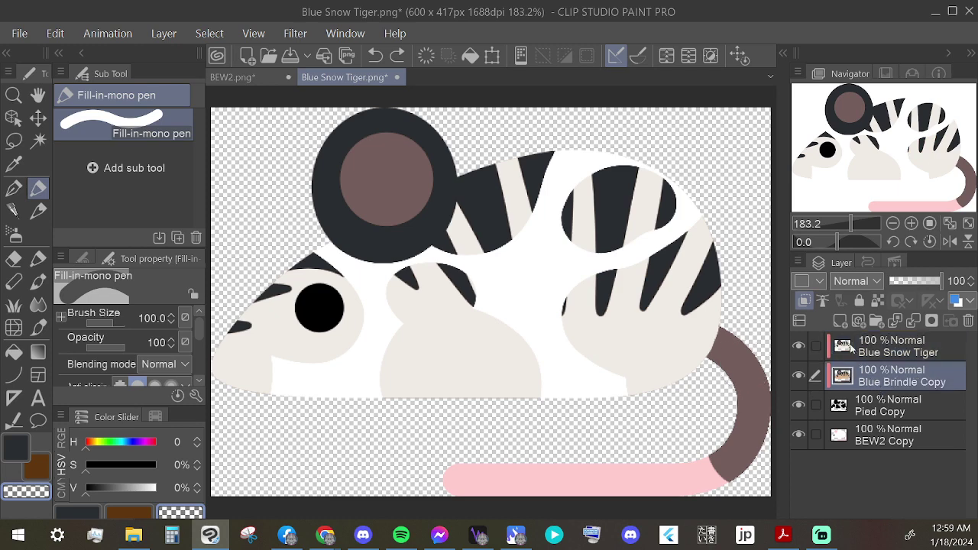
{"action": "left_click", "coordinate": [804, 301]}
{"action": "left_click", "coordinate": [878, 348]}
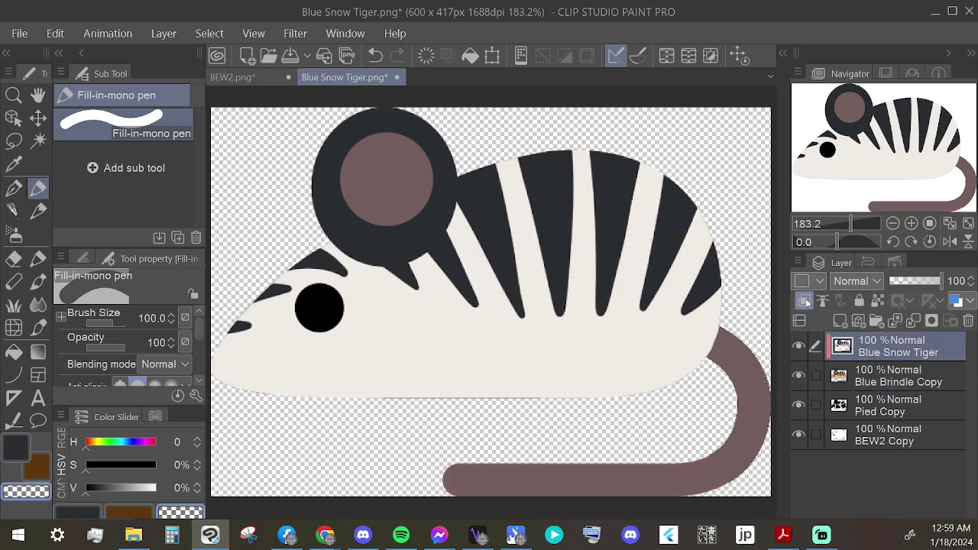
{"action": "double_click", "coordinate": [867, 378]}
{"action": "key", "text": "Return"}
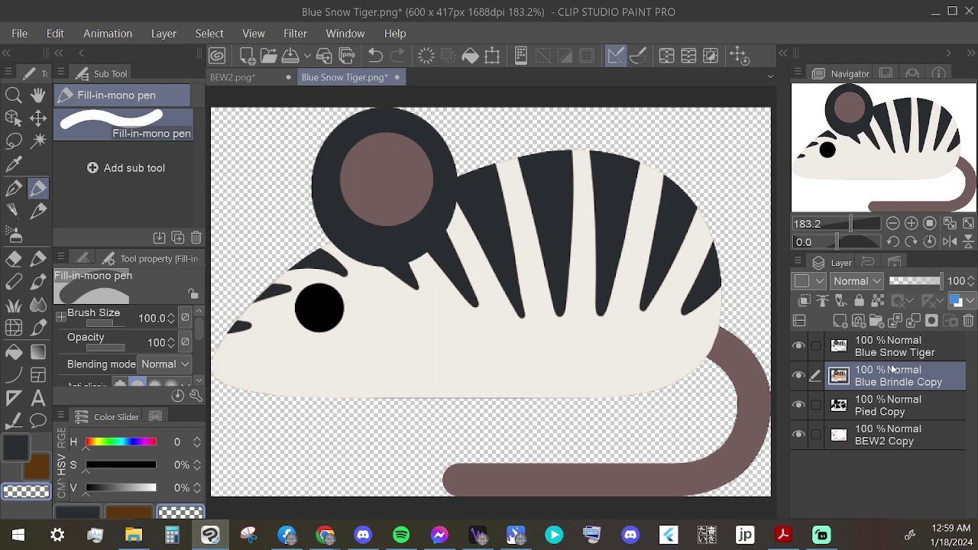
{"action": "left_click_drag", "start_coordinate": [892, 376], "coordinate": [892, 336]}
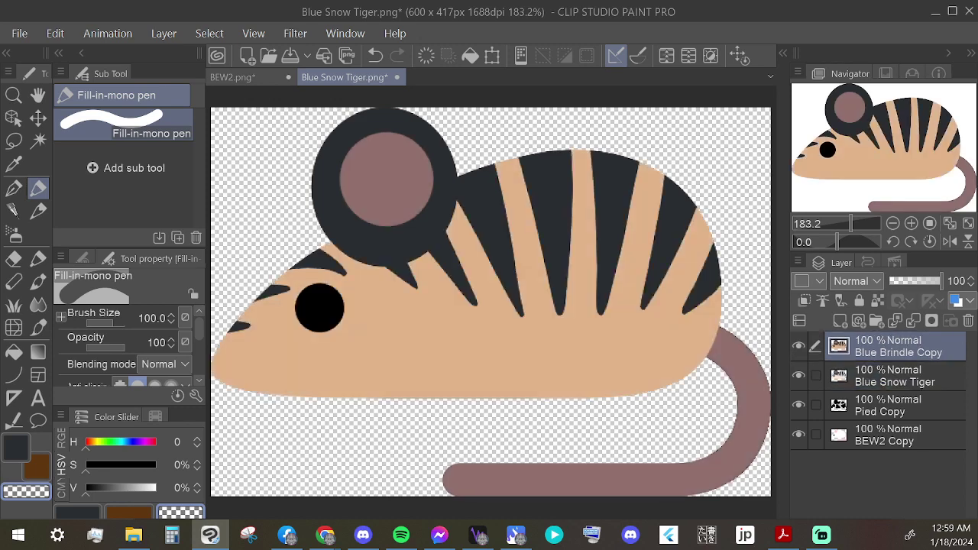
Step: Open the BrindleSimple.png image and fit its canvas to the window
{"action": "key", "text": "super+e"}
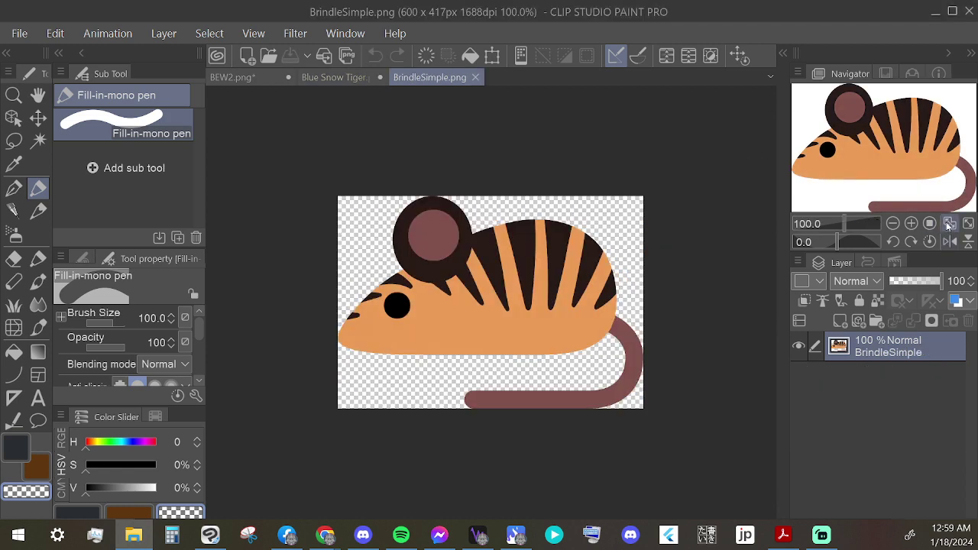
{"action": "left_click", "coordinate": [948, 224]}
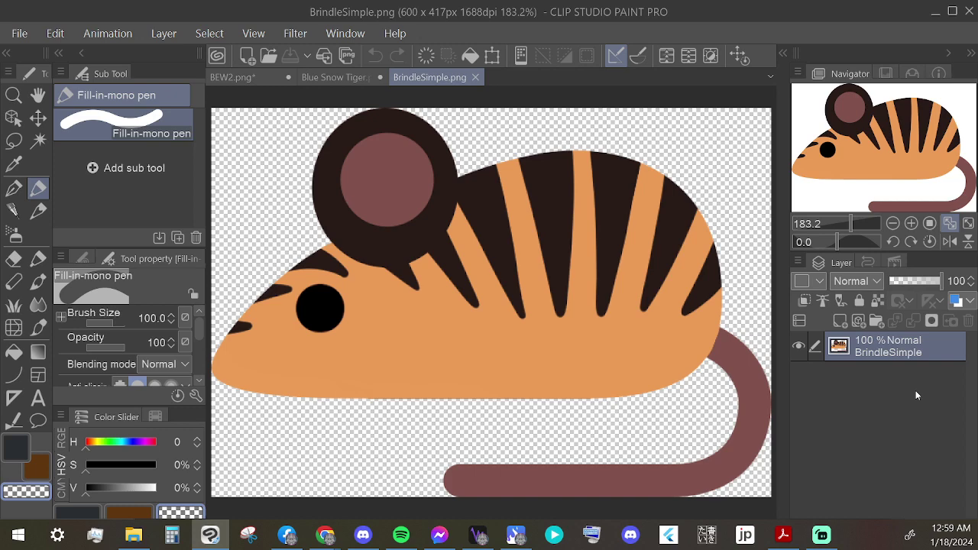
Step: Compare the blue brindle mouse in Blue Snow Tiger.png with the normal brindle in BrindleSimple.png, examining stripes and base colour
{"action": "left_click", "coordinate": [326, 77]}
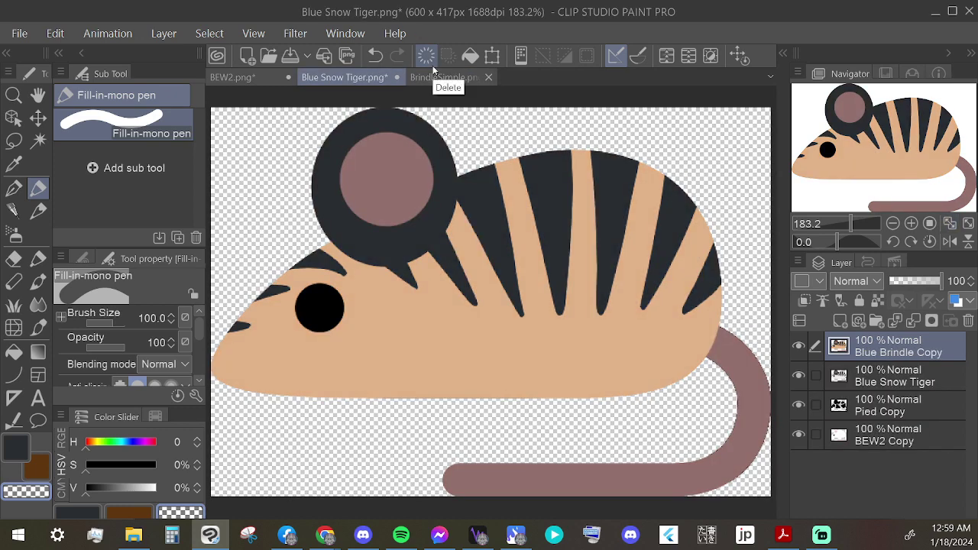
{"action": "scroll", "coordinate": [471, 257], "scroll_direction": "up", "scroll_amount": 5}
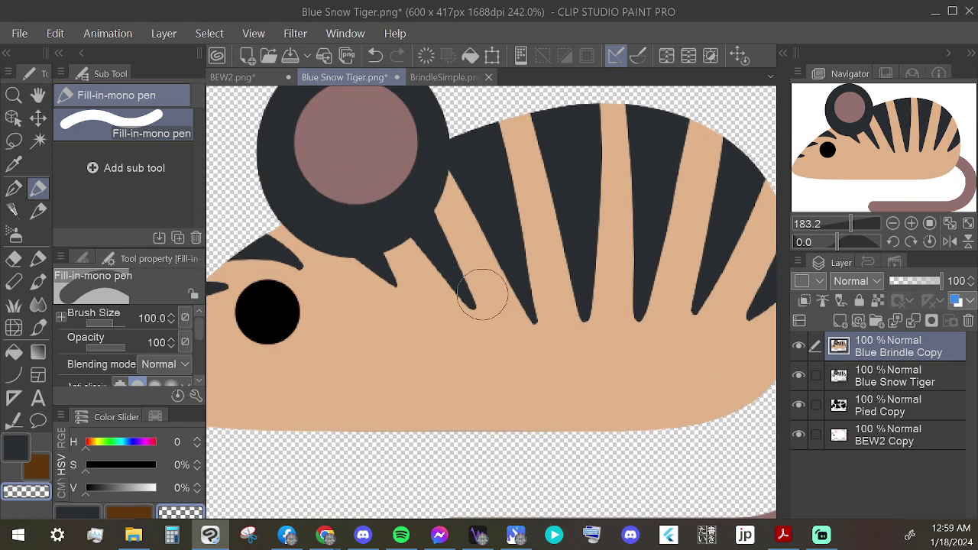
{"action": "left_click", "coordinate": [432, 77]}
{"action": "left_click", "coordinate": [347, 77]}
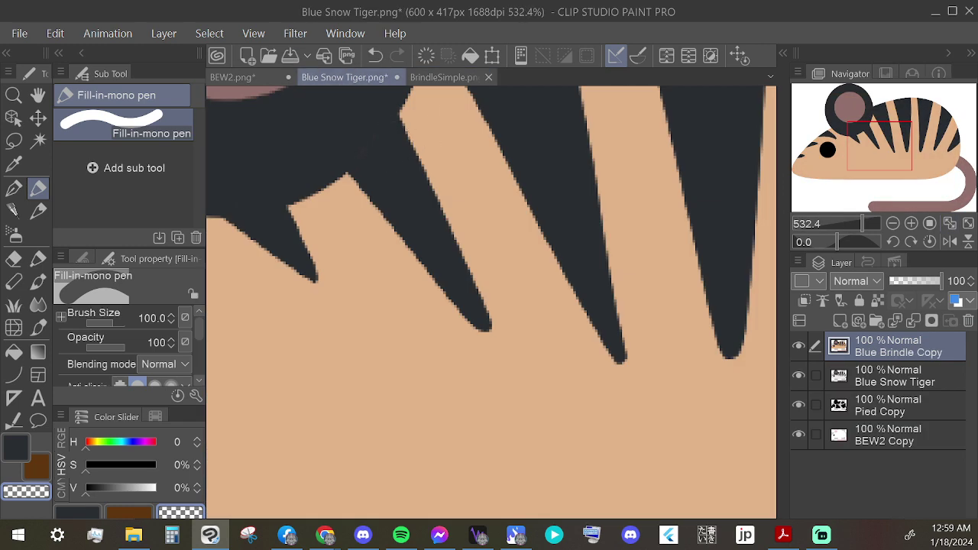
{"action": "left_click", "coordinate": [949, 223]}
{"action": "left_click", "coordinate": [439, 77]}
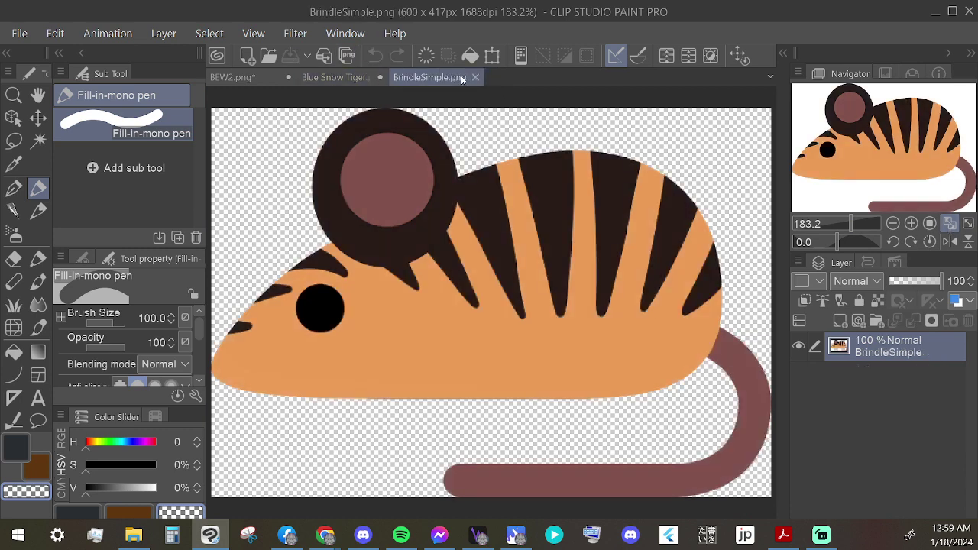
{"action": "left_click", "coordinate": [348, 78]}
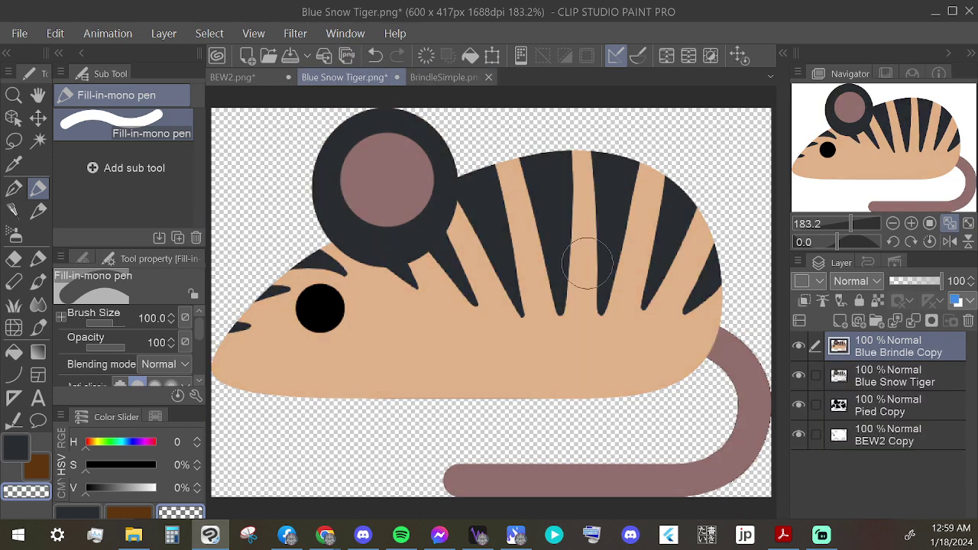
{"action": "left_click", "coordinate": [443, 77]}
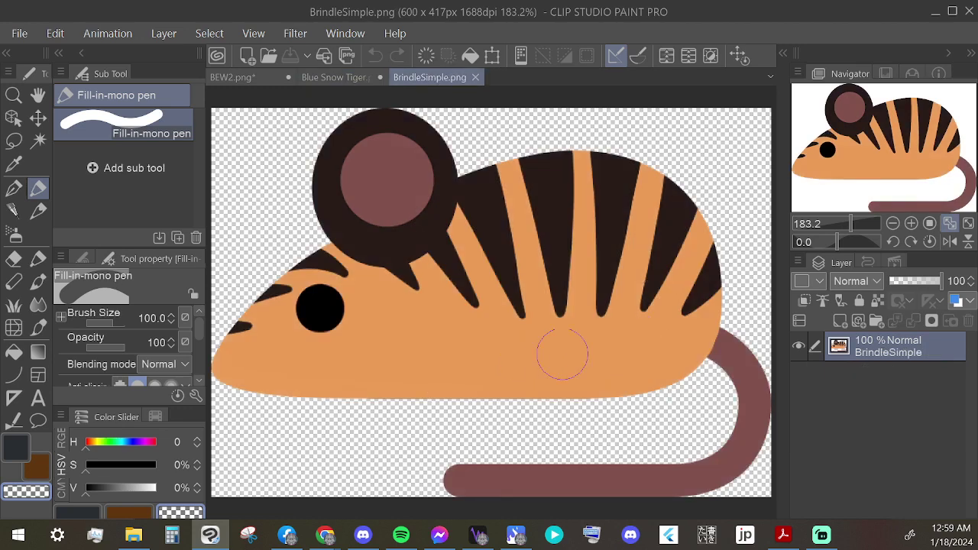
{"action": "left_click", "coordinate": [339, 78]}
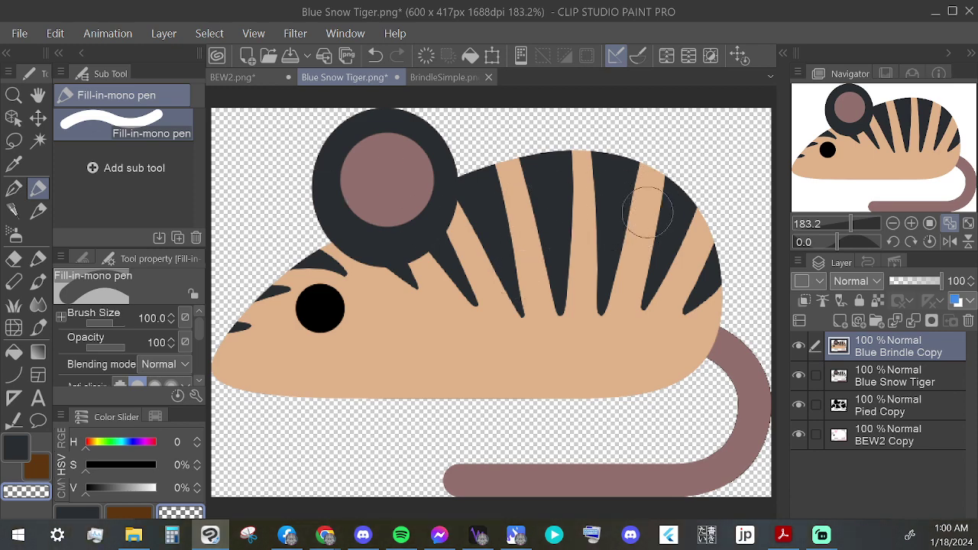
{"action": "left_click", "coordinate": [448, 76]}
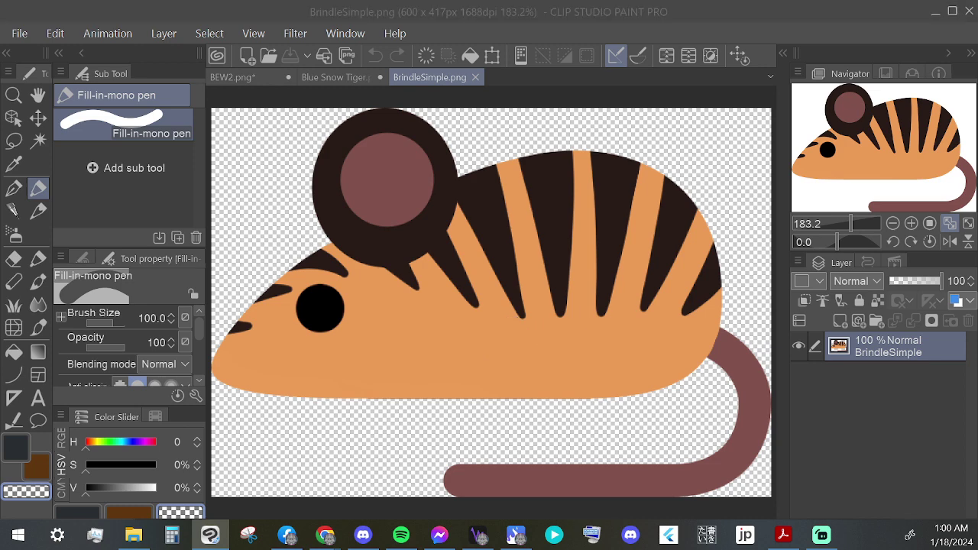
{"action": "key", "text": "super+d"}
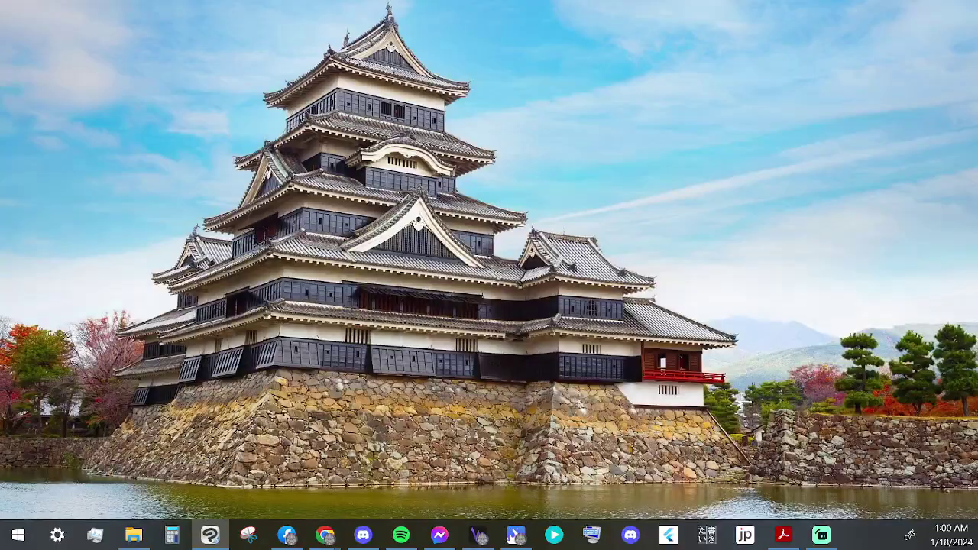
{"action": "key", "text": "super+d"}
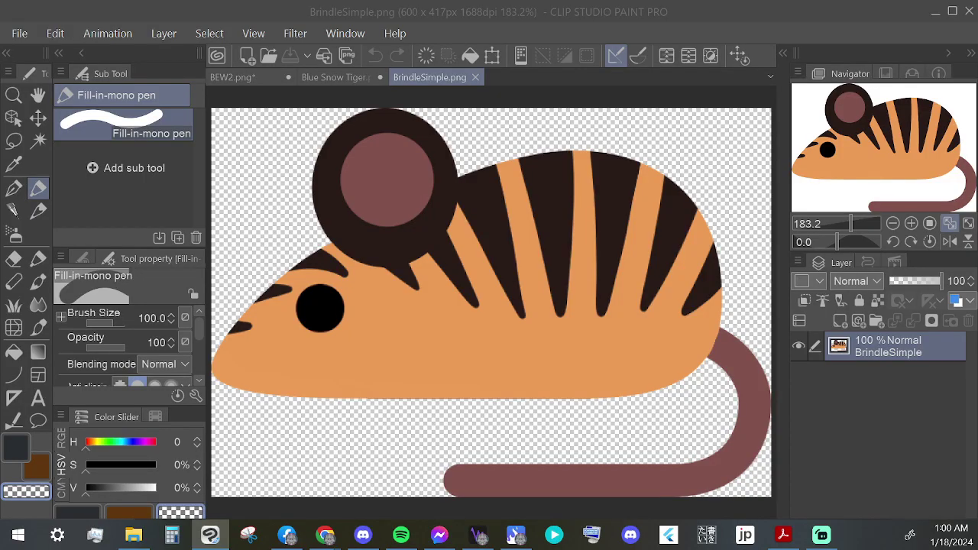
Step: Switch to Chrome and view the brindle mouse photos PQrajah_ja_sari.jpg and PQbrindles.jpg
{"action": "left_click", "coordinate": [325, 535]}
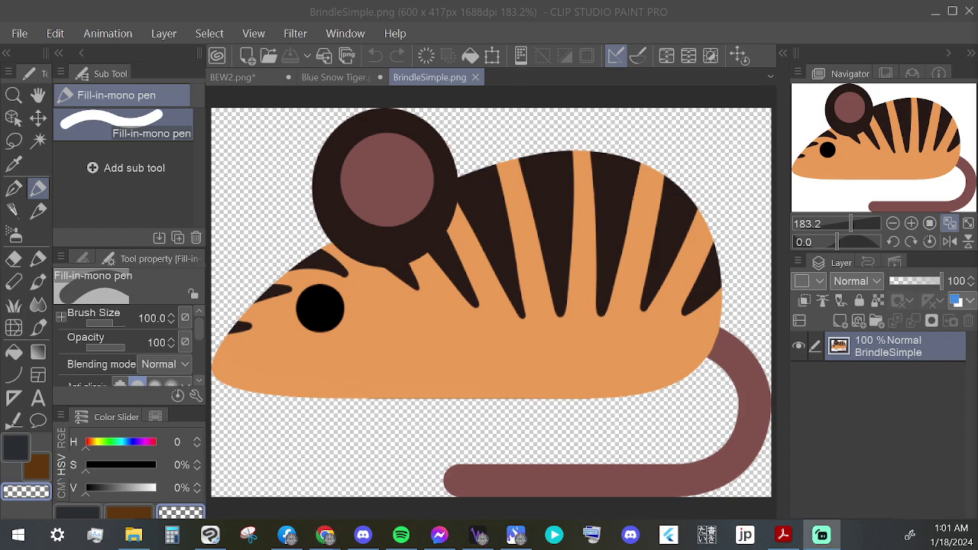
{"action": "left_click", "coordinate": [821, 535]}
{"action": "left_click", "coordinate": [907, 11]}
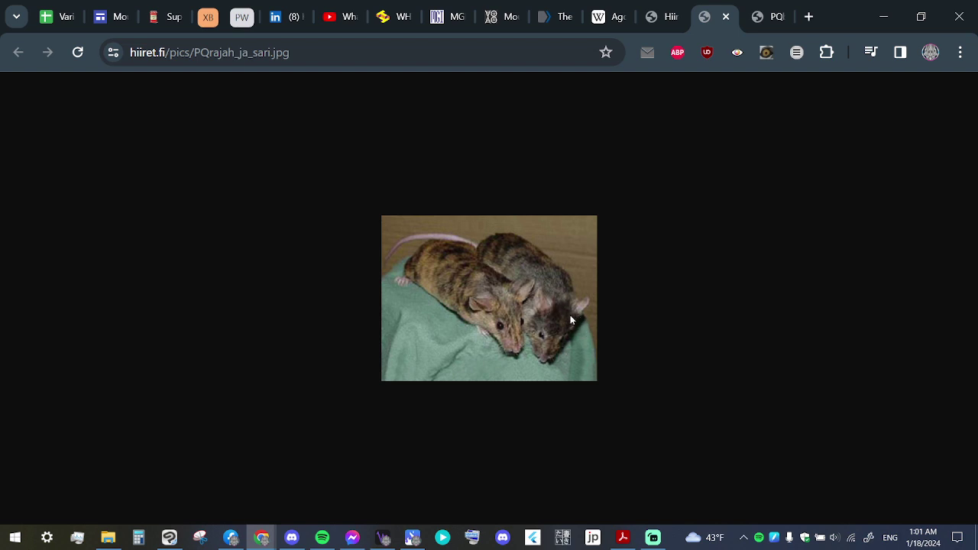
{"action": "left_click", "coordinate": [759, 6]}
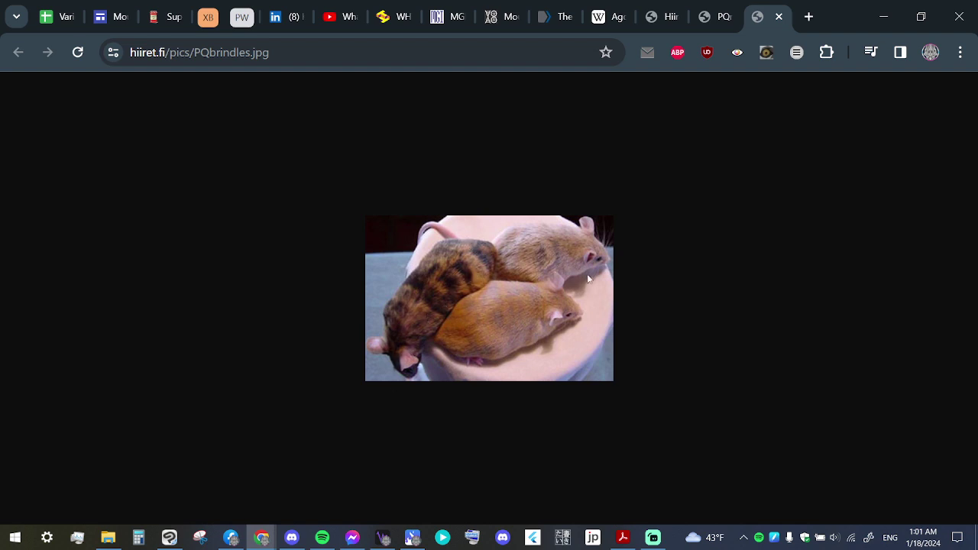
{"action": "left_click", "coordinate": [651, 539]}
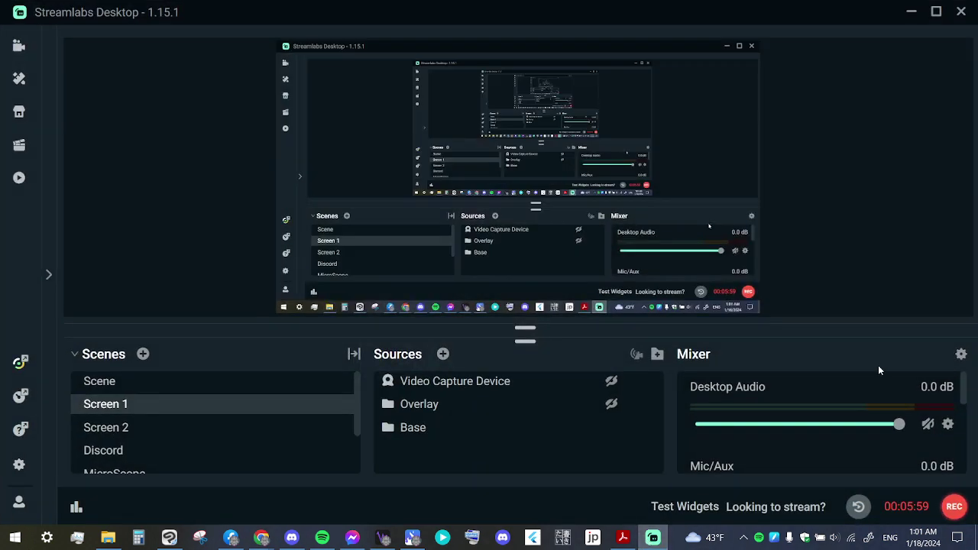